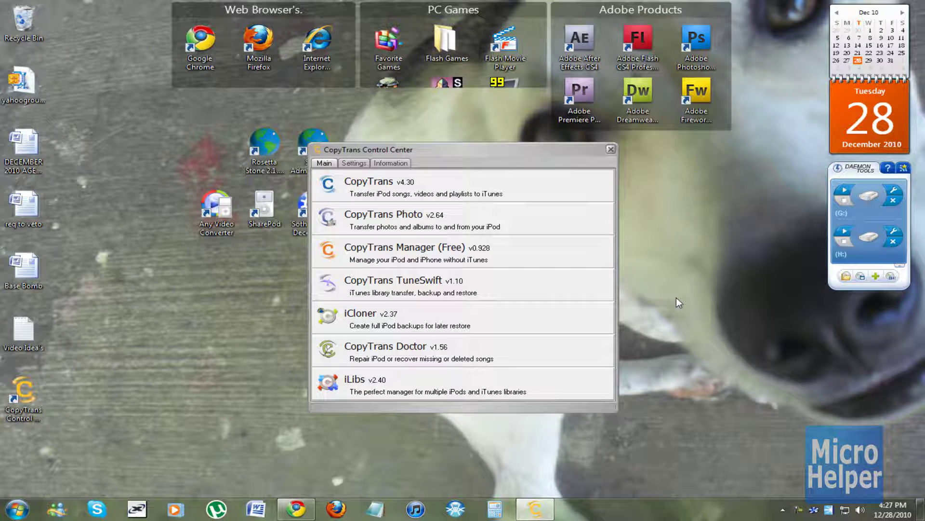
Bring up the CopyTrans TuneSwift page in Chrome, view its Features list, then return to the overview banner.
click(677, 298)
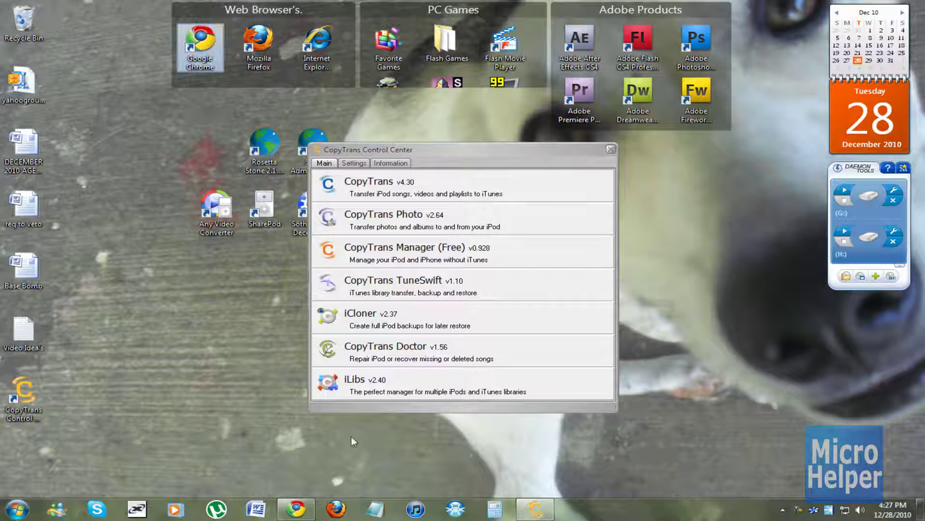
click(296, 509)
key(ctrl+Tab)
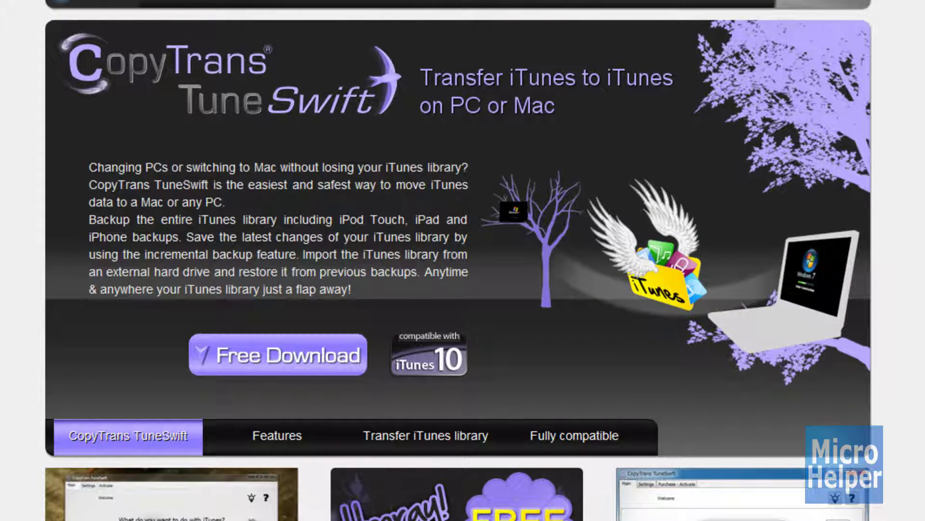
click(285, 441)
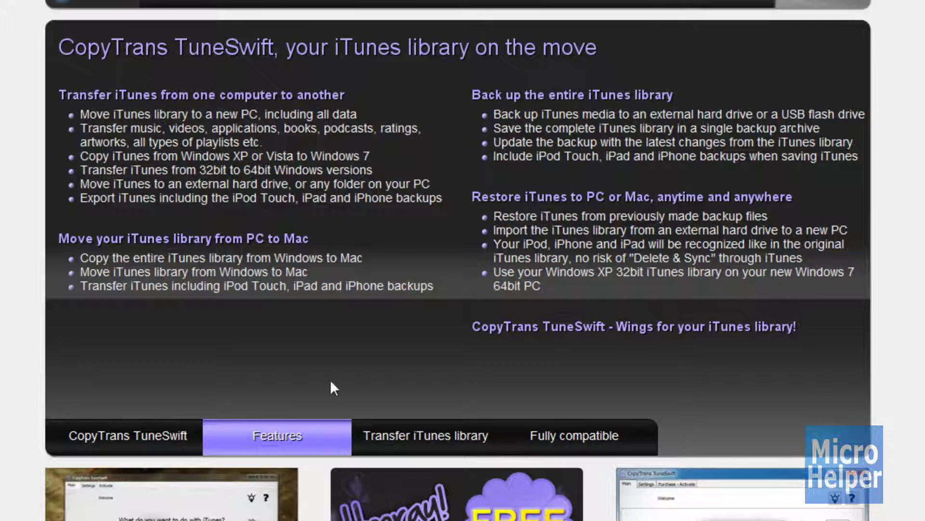
click(67, 443)
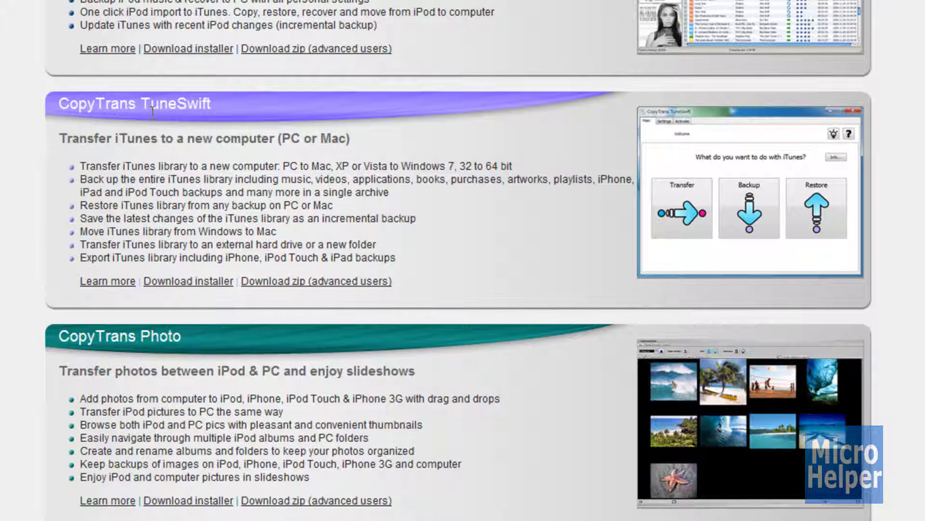
Download the TuneSwift installer from the CopyTrans downloads page.
click(204, 289)
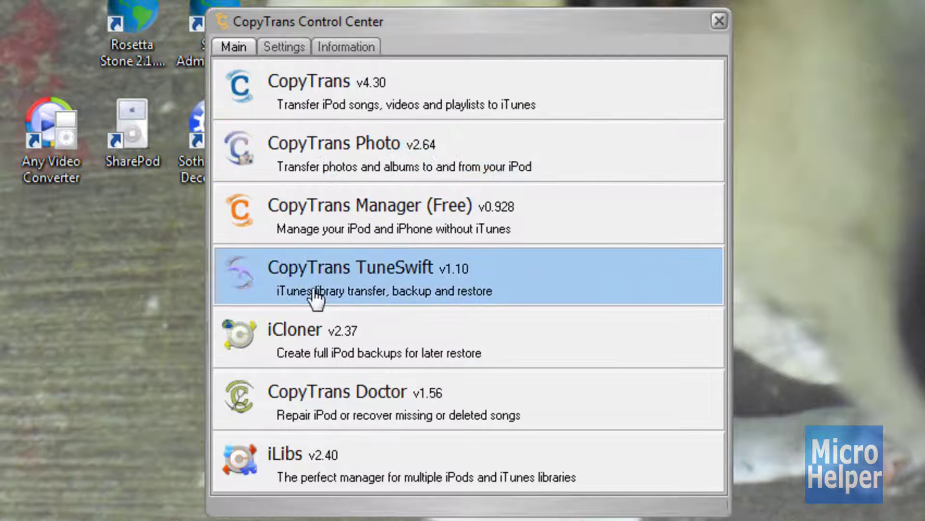
Start CopyTrans TuneSwift from its entry in the Control Center.
click(339, 297)
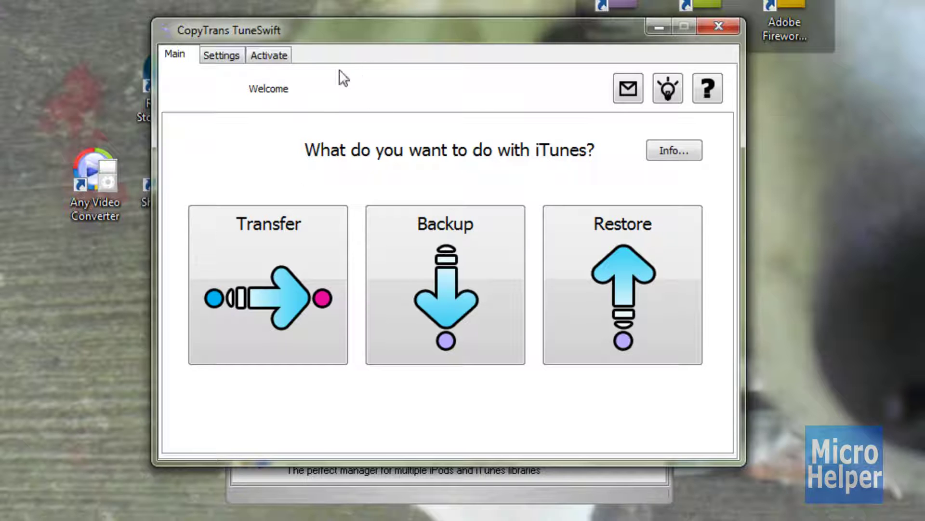
Activate TuneSwift using the activation code selected from the CopyTrans YouTube message.
click(271, 52)
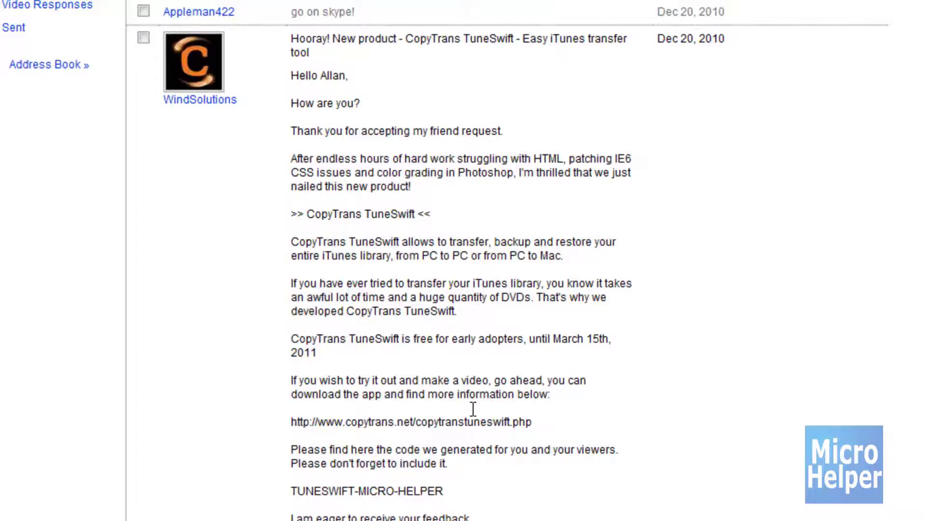
drag(291, 295, 452, 304)
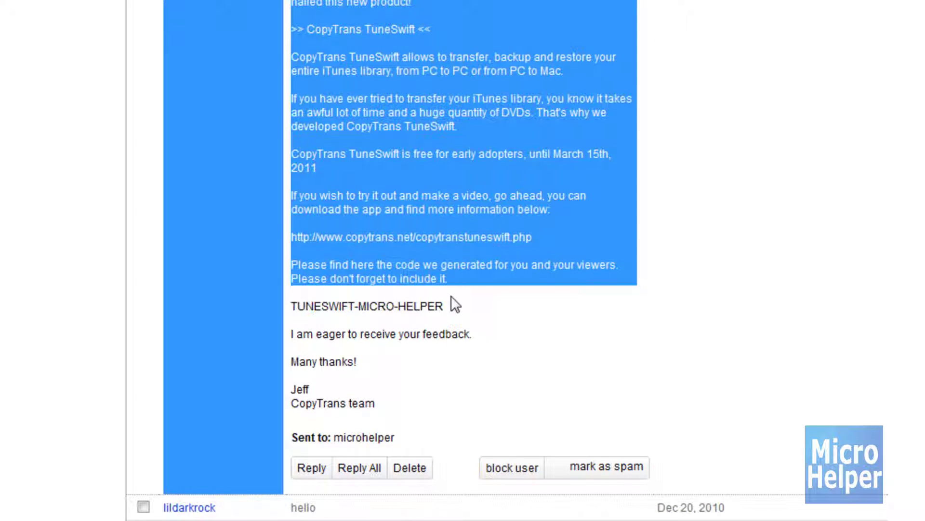
click(459, 299)
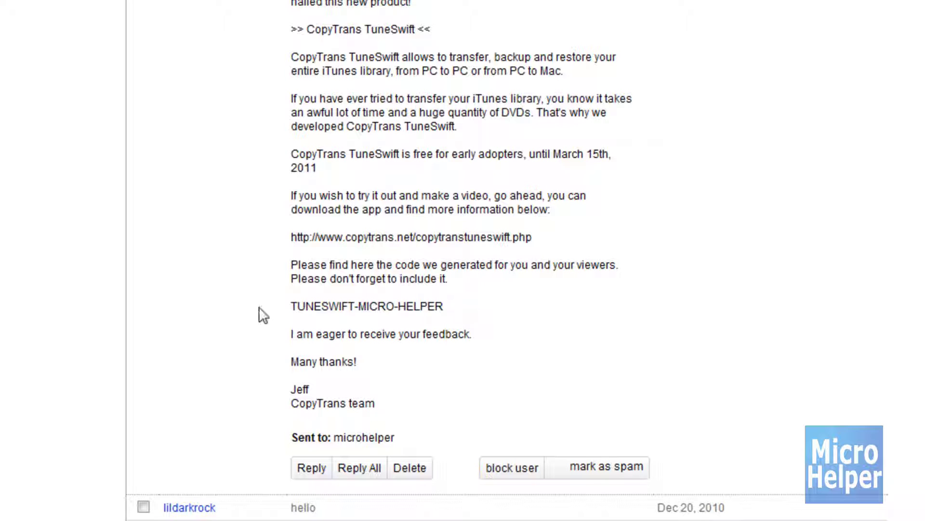
drag(290, 307, 465, 304)
click(473, 314)
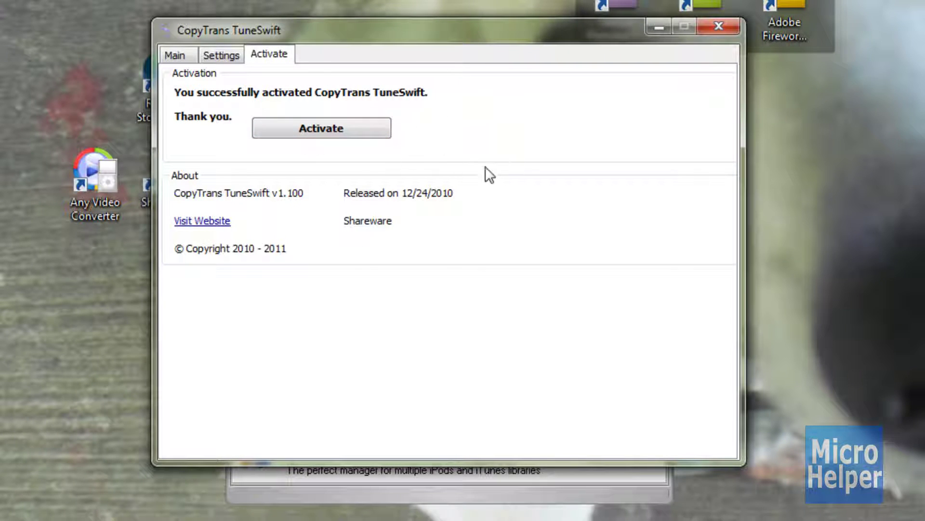
Preview TuneSwift's Settings and the Transfer-to-Mac (MacOS X) page, then go back to the Welcome screen.
click(221, 56)
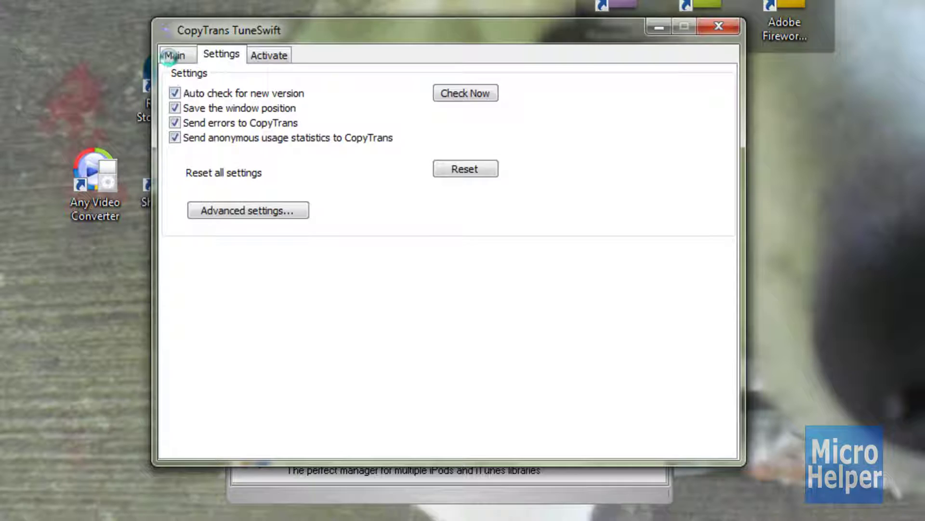
click(170, 56)
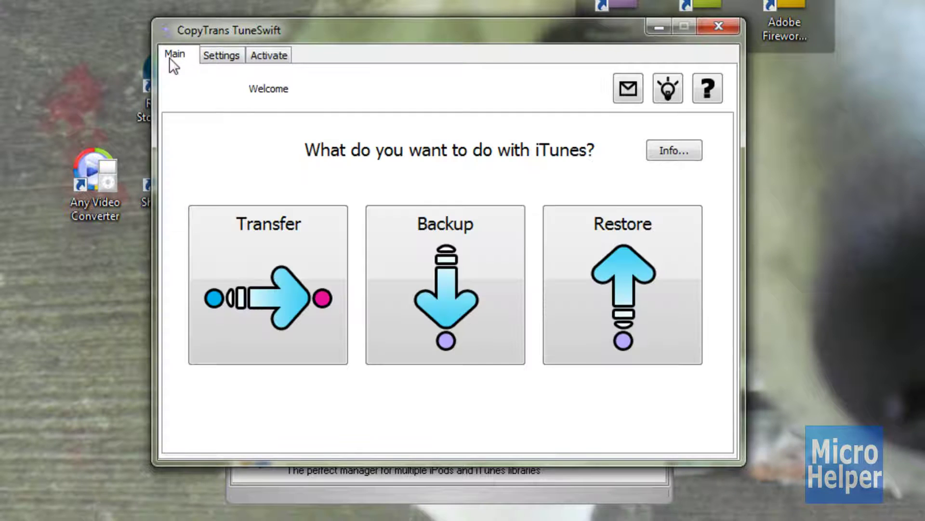
click(296, 298)
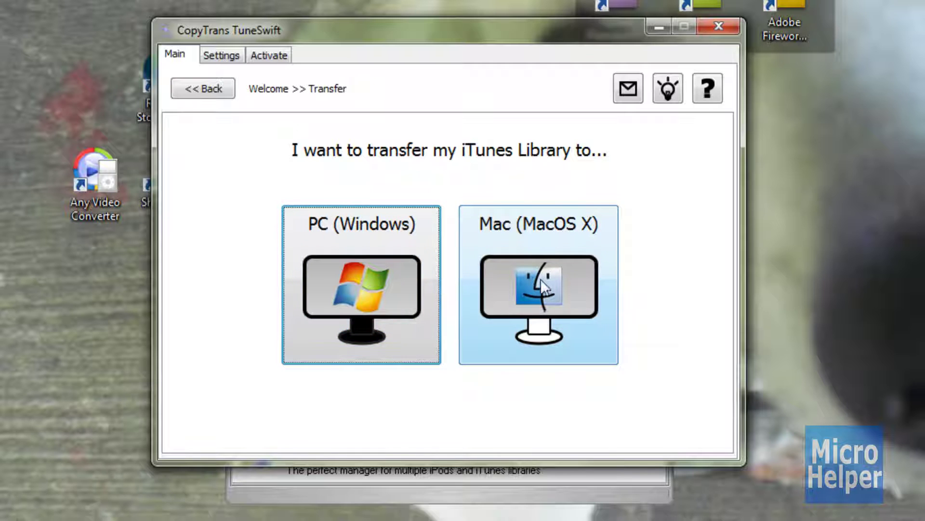
click(484, 268)
click(397, 250)
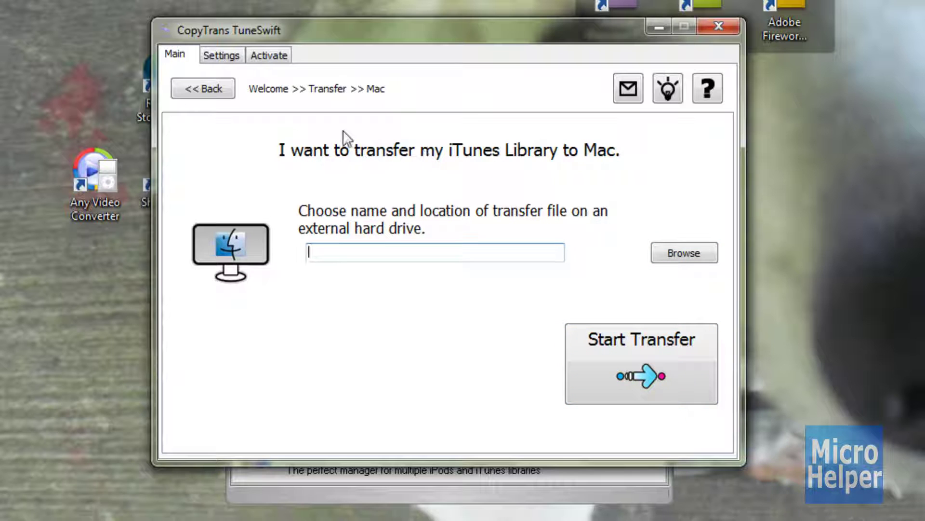
click(222, 92)
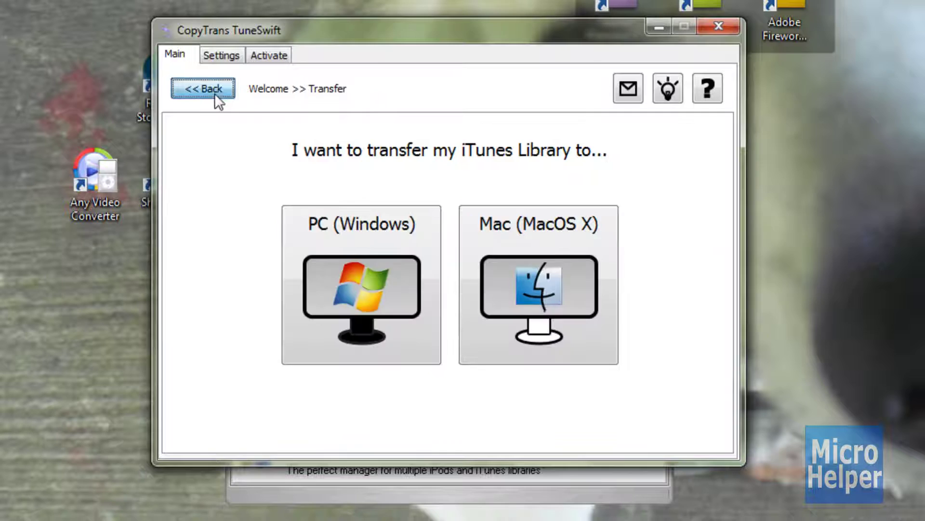
click(215, 94)
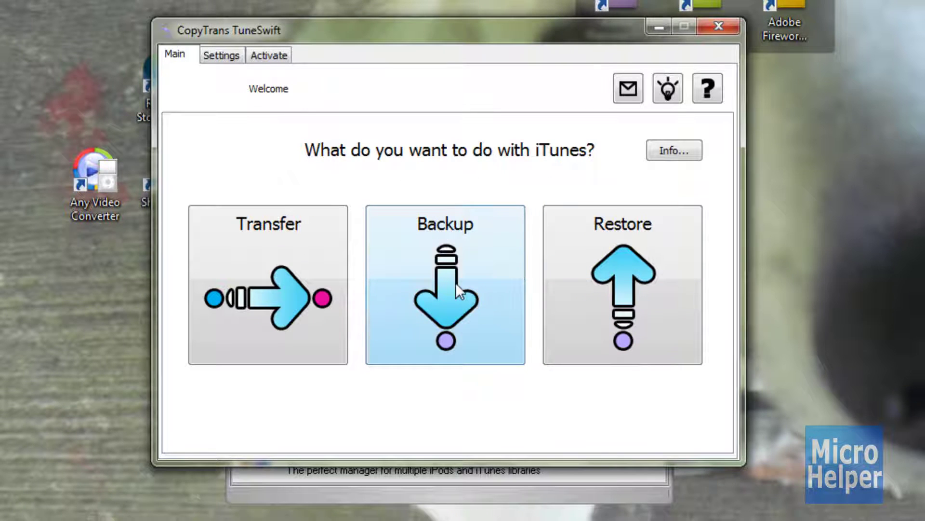
Choose Backup > Full backup and save the backup file as iTunesBackup.tsw in Documents.
click(423, 270)
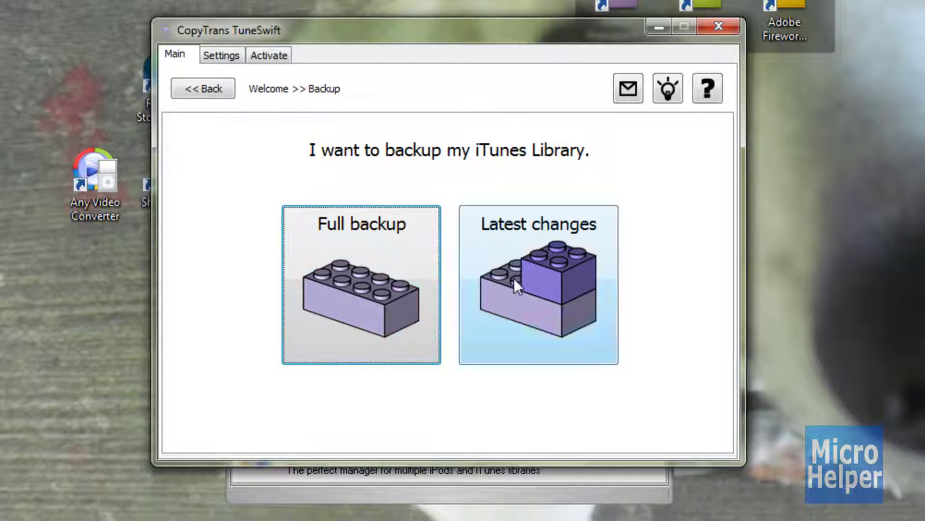
click(389, 279)
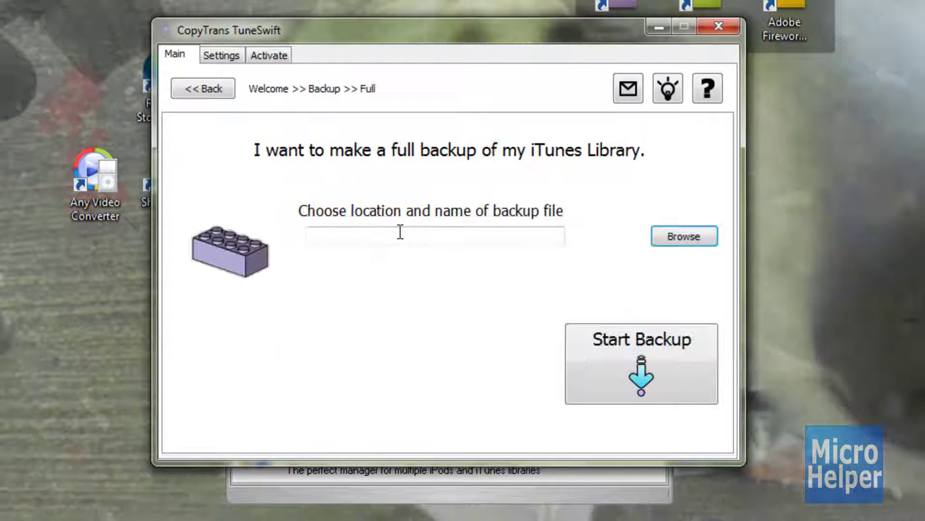
click(370, 233)
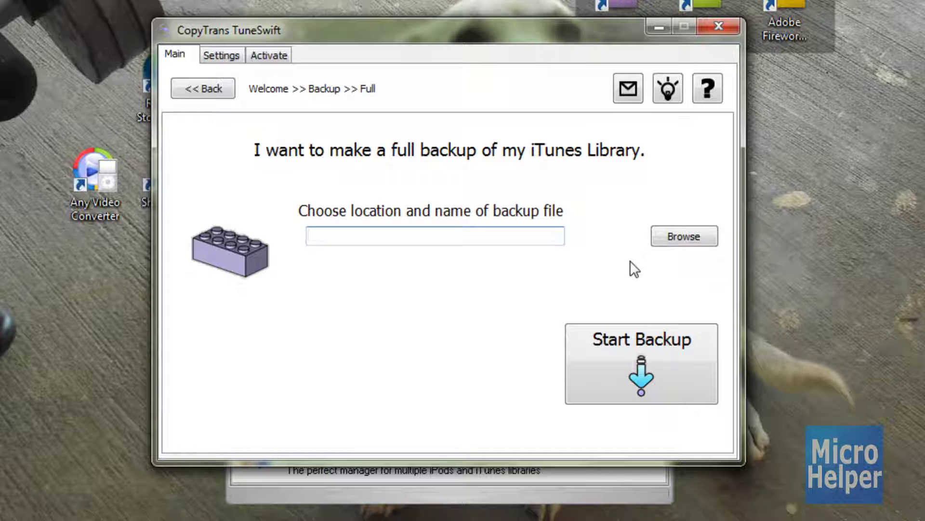
click(673, 240)
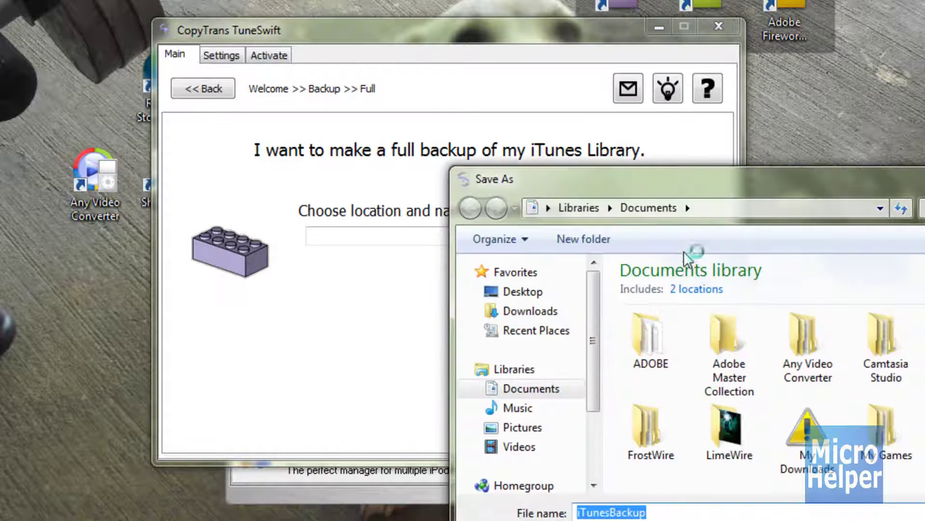
drag(679, 190, 545, 114)
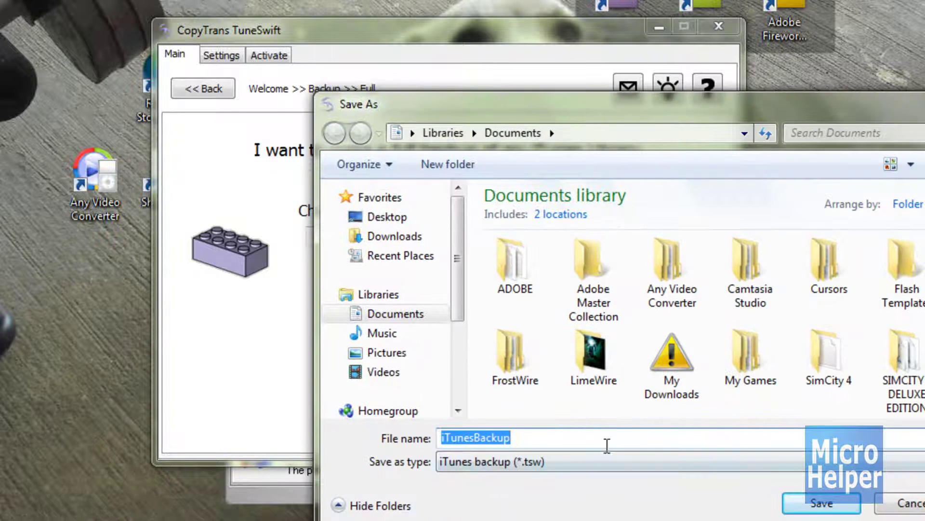
click(529, 440)
drag(529, 440, 444, 442)
click(807, 502)
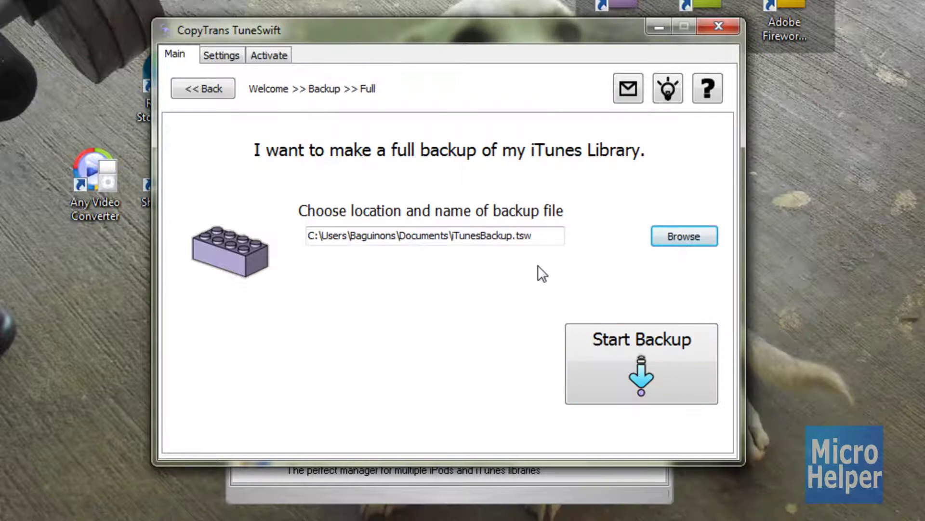
Start the full iTunes library backup.
click(636, 381)
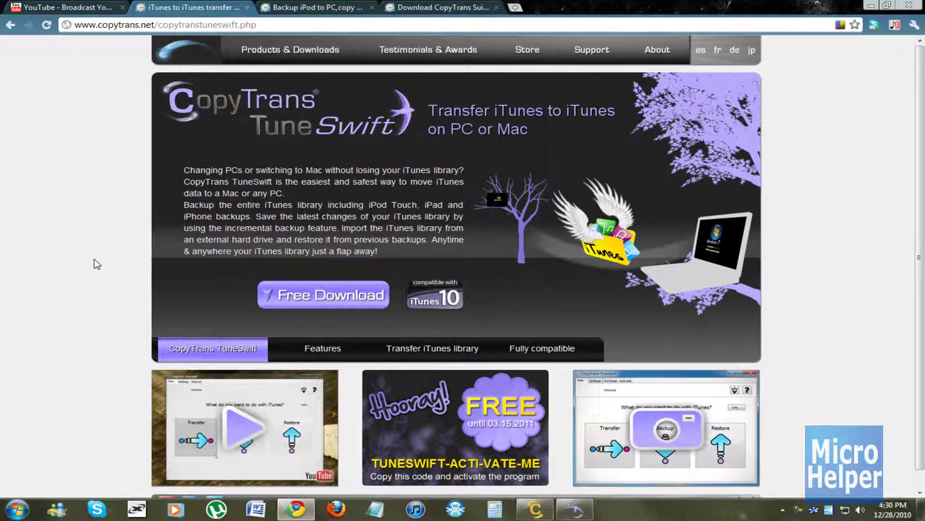
Browse the CopyTrans downloads tab in Chrome, then minimise Chrome to reveal TuneSwift's backup progress.
key(ctrl+Tab)
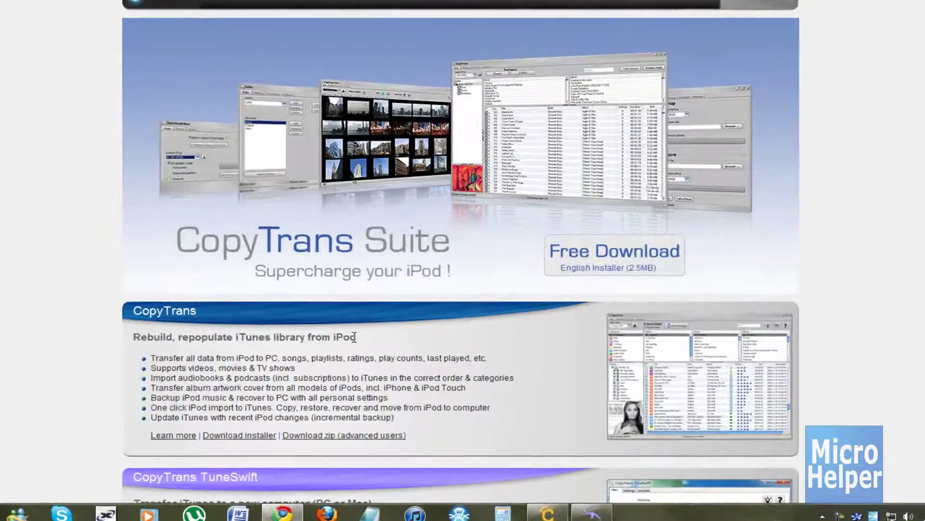
scroll(139, 290, down, 15)
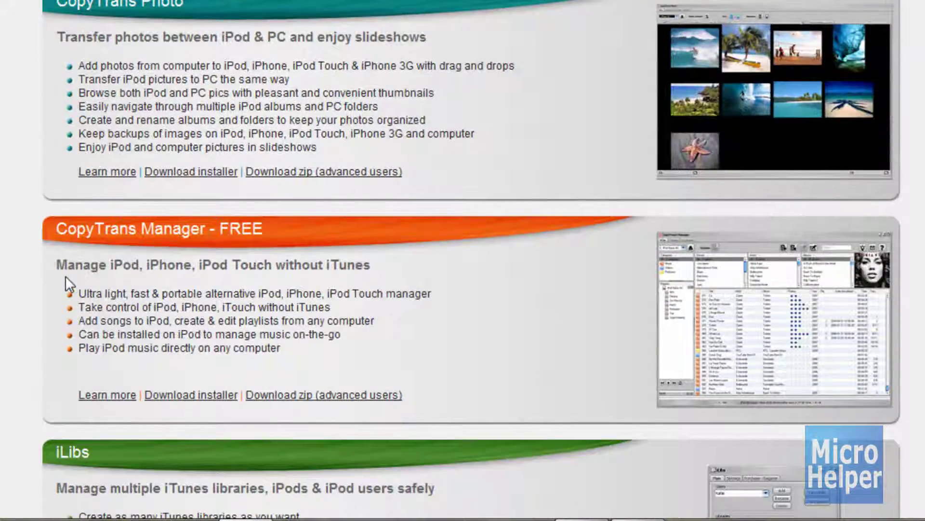
scroll(68, 276, down, 10)
scroll(72, 275, up, 10)
scroll(186, 126, down, 3)
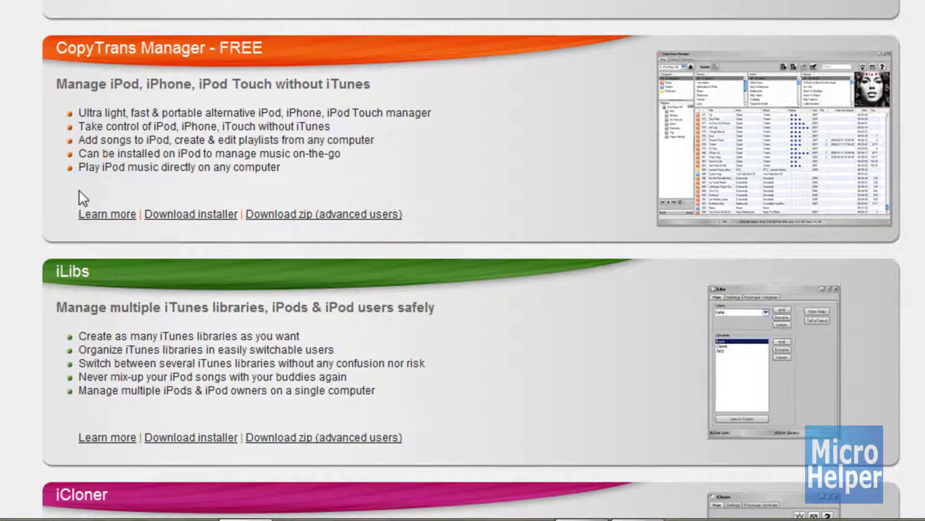
scroll(13, 212, up, 11)
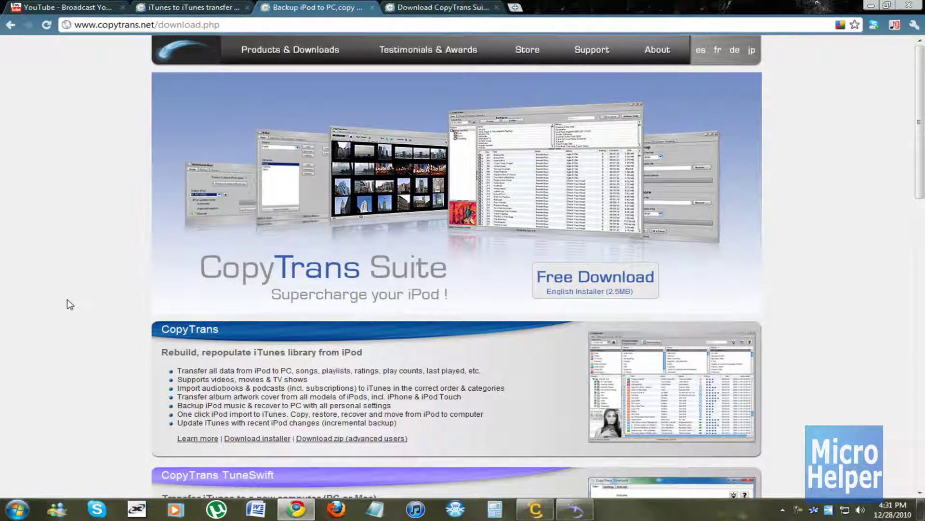
click(296, 509)
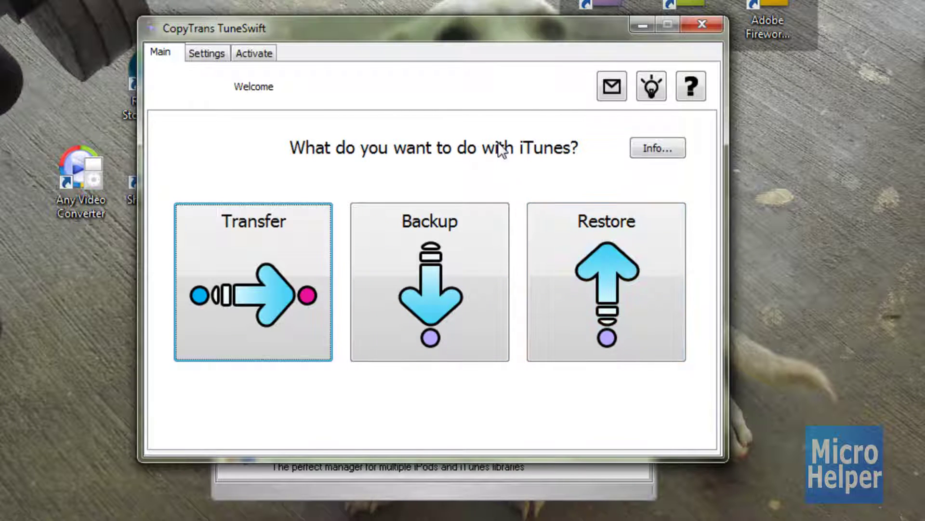
Find iTunesBackup.tsw (999 MB) in Documents, then minimize the Explorer window.
click(244, 212)
key(super)
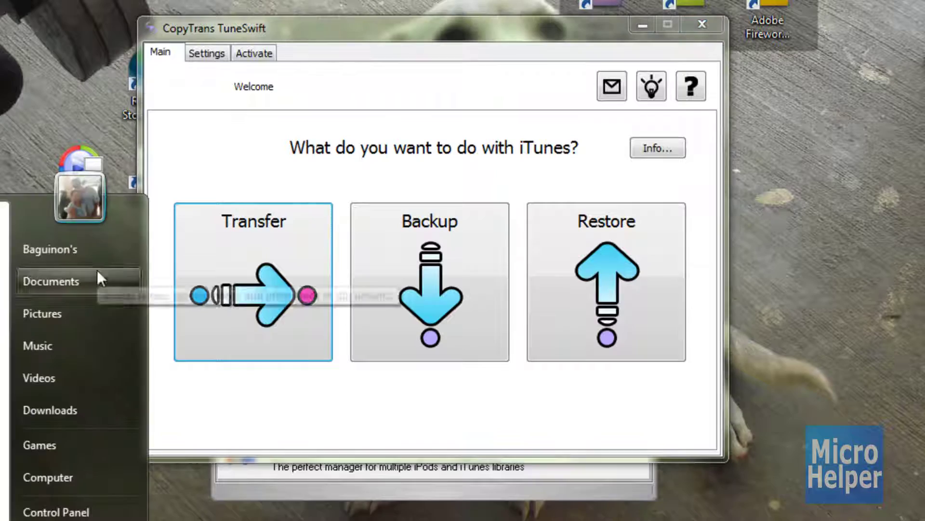
key(Escape)
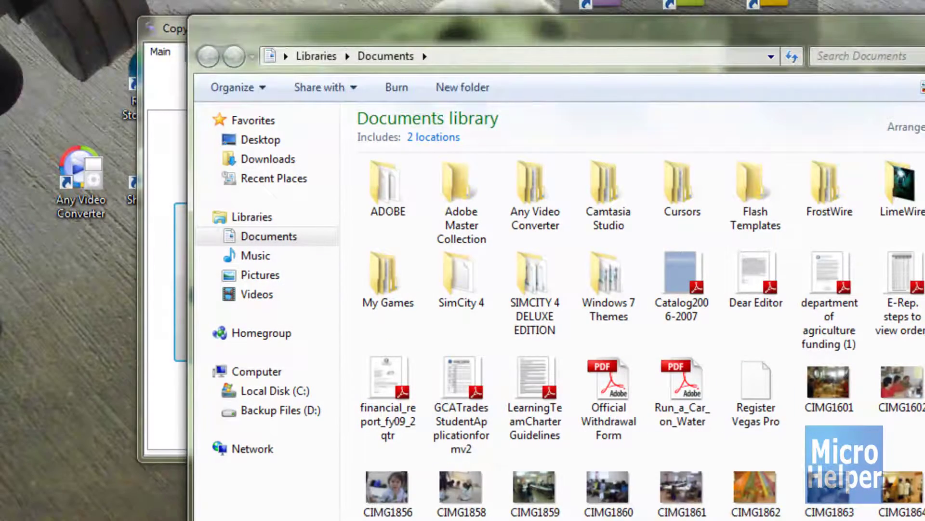
scroll(827, 198, down, 10)
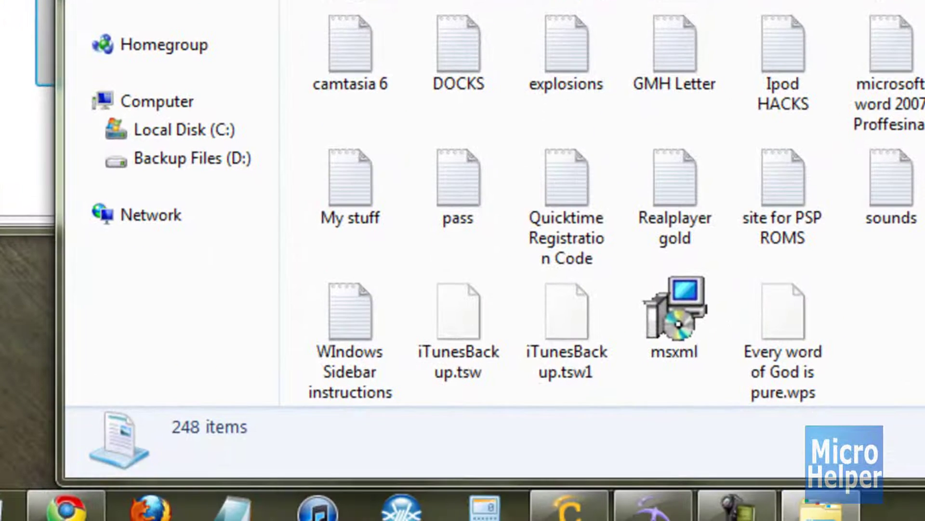
click(469, 371)
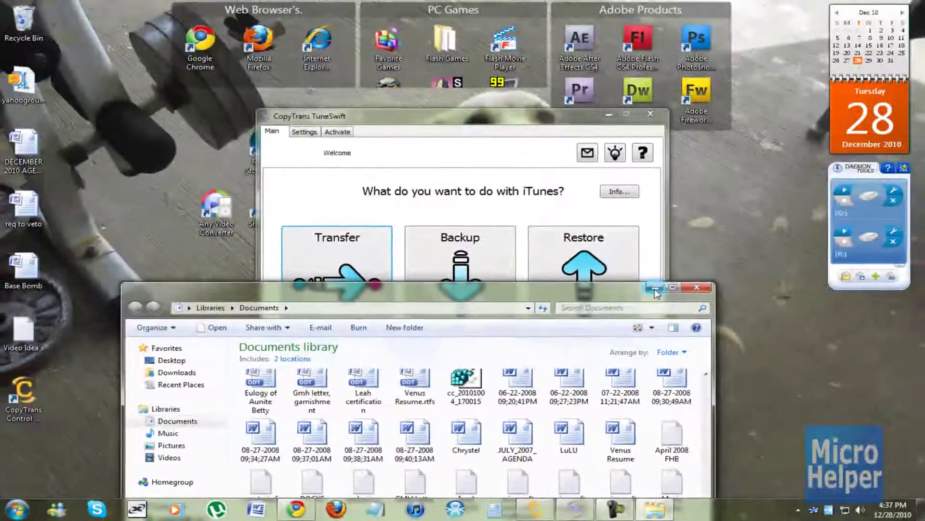
click(655, 289)
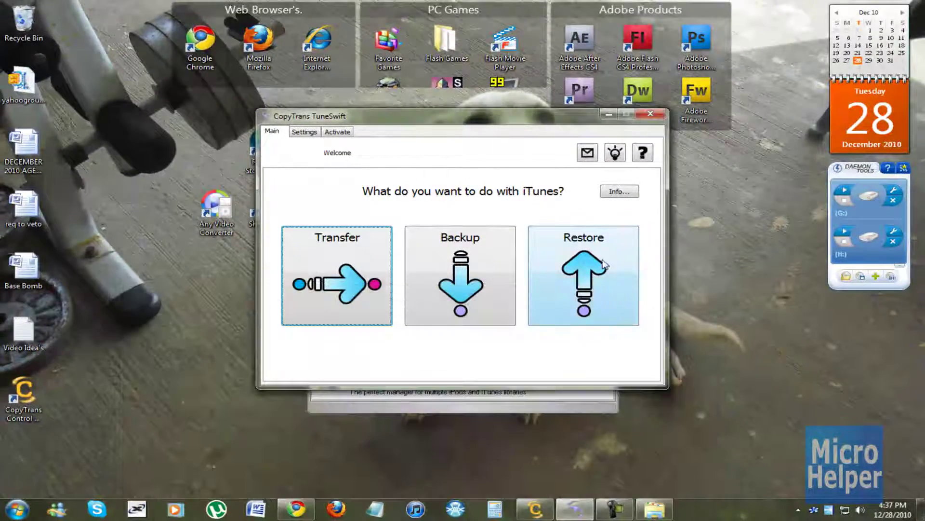
On TuneSwift's Restore page, pick iTunesBackup.tsw from Documents as the backup file.
click(657, 501)
click(656, 501)
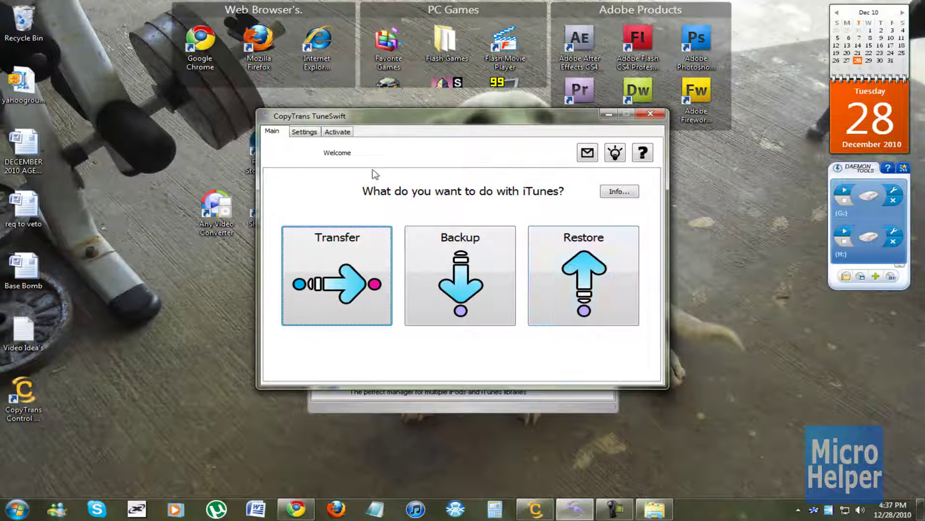
click(570, 291)
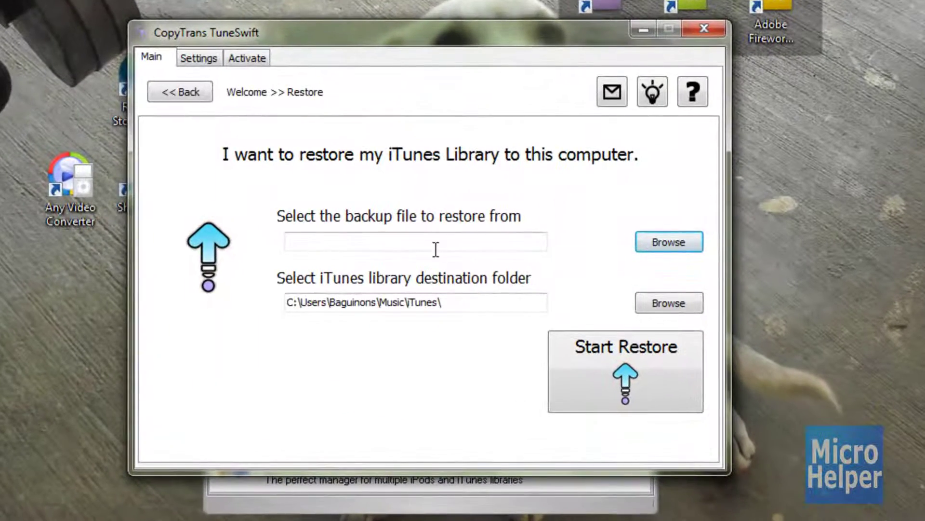
click(436, 247)
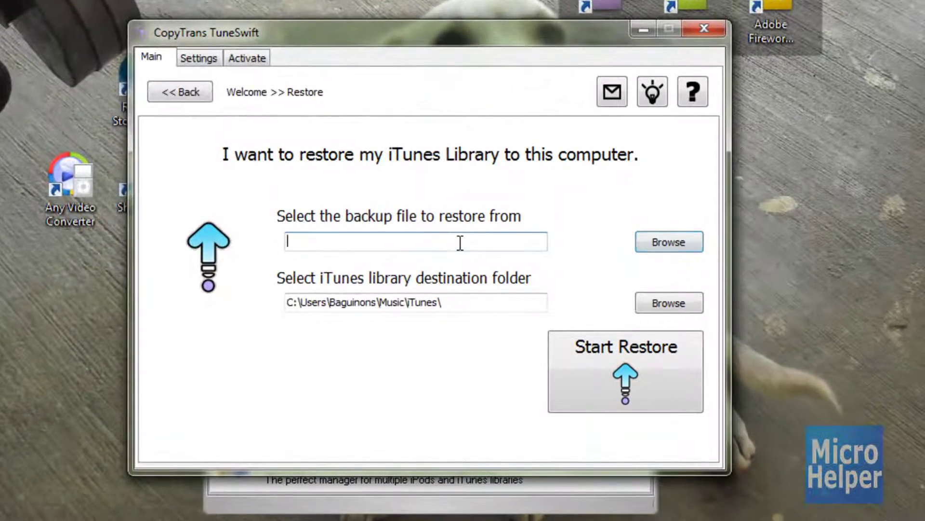
click(664, 241)
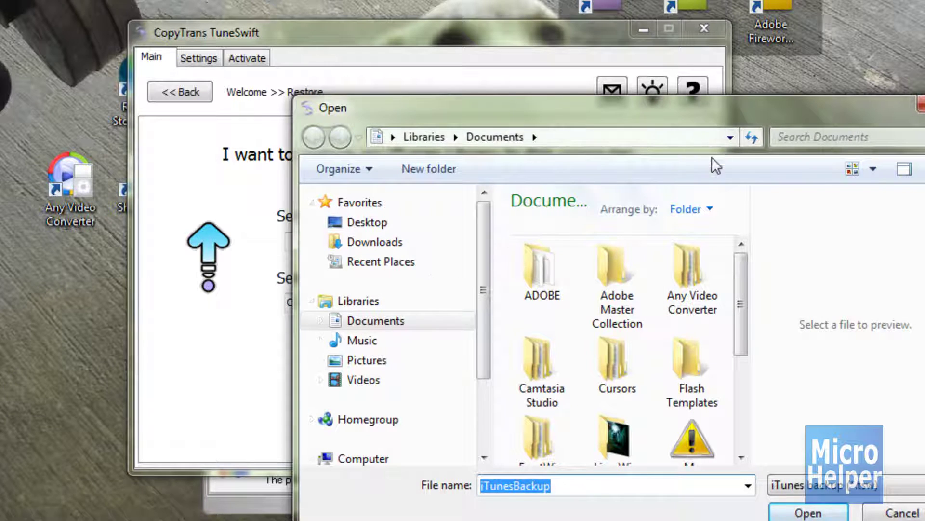
drag(742, 281, 732, 387)
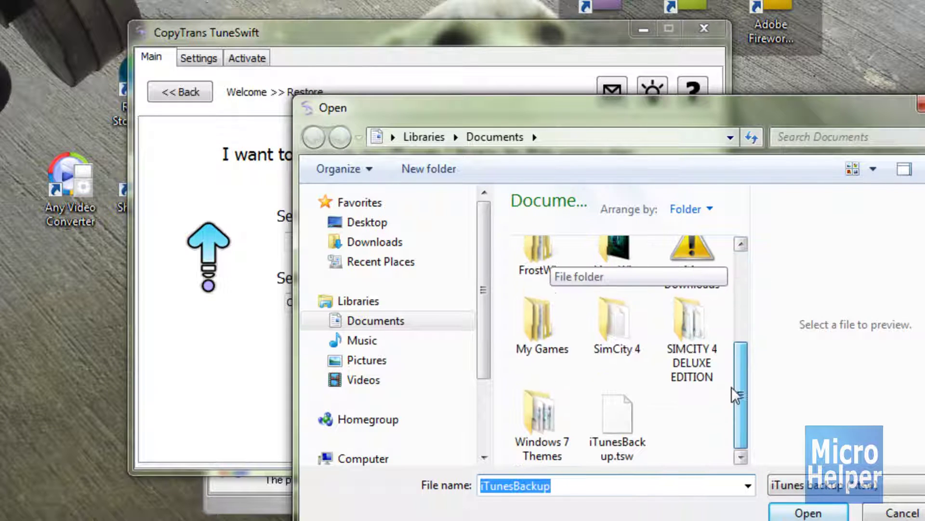
click(613, 429)
double_click(617, 424)
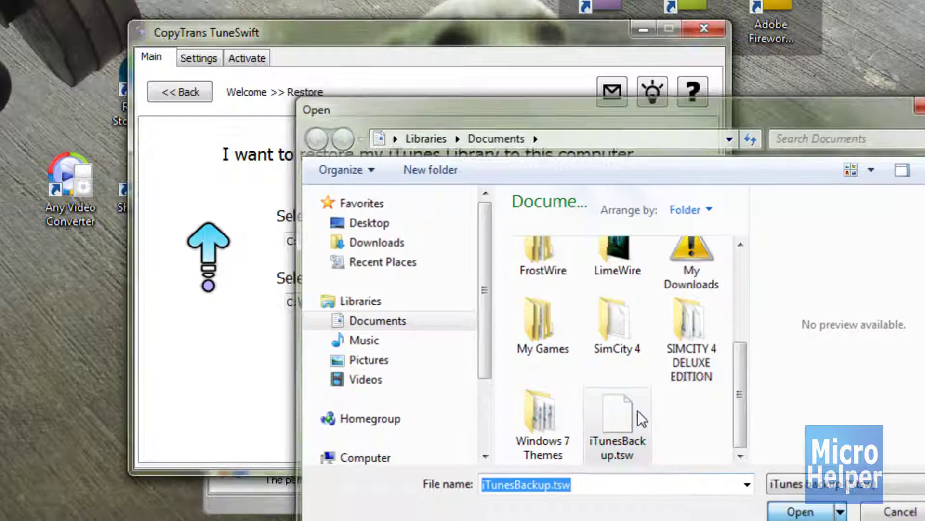
click(588, 375)
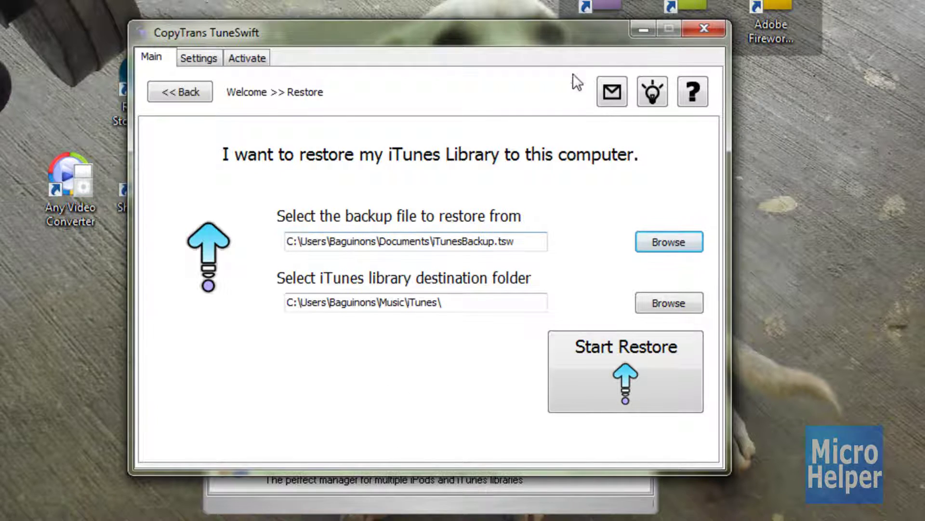
Close TuneSwift and the CopyTrans Control Center, bringing the Documents window into view.
click(698, 28)
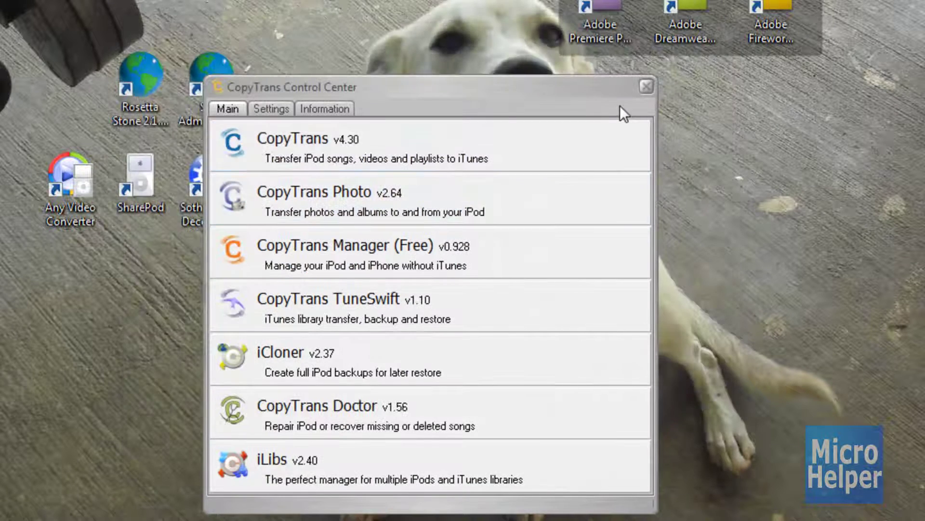
click(646, 87)
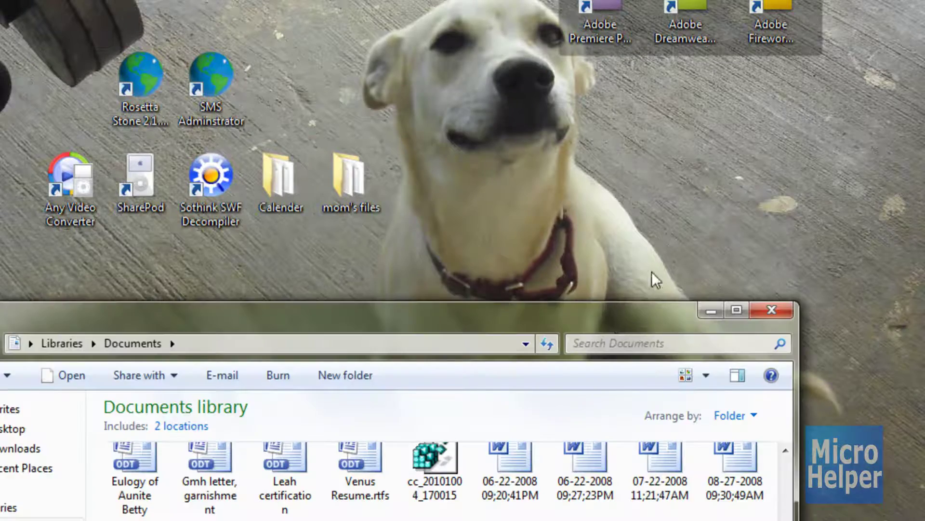
drag(651, 311, 652, 118)
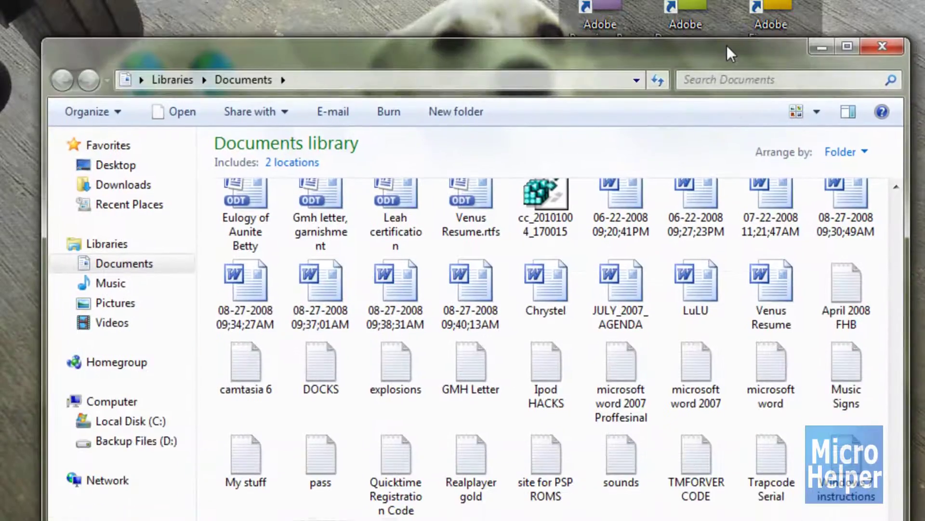
Compare the sizes of iTunesBackup.tsw (999 MB) and iTunesBackup.tsw1 (624 MB).
click(330, 513)
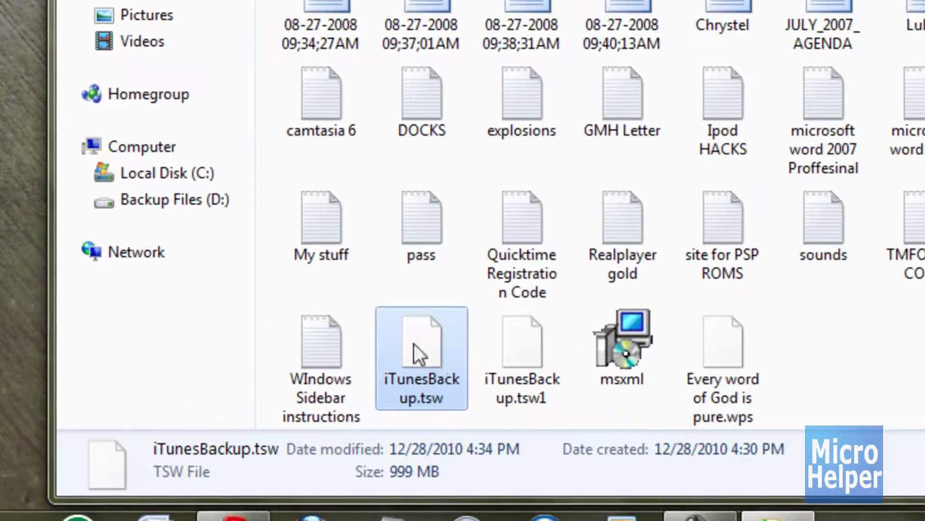
click(539, 376)
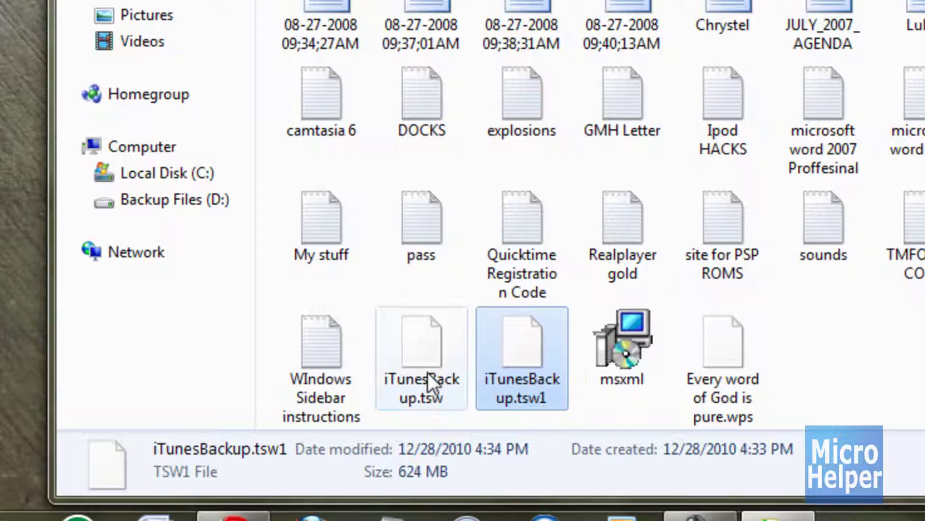
click(429, 369)
click(510, 388)
key(Left)
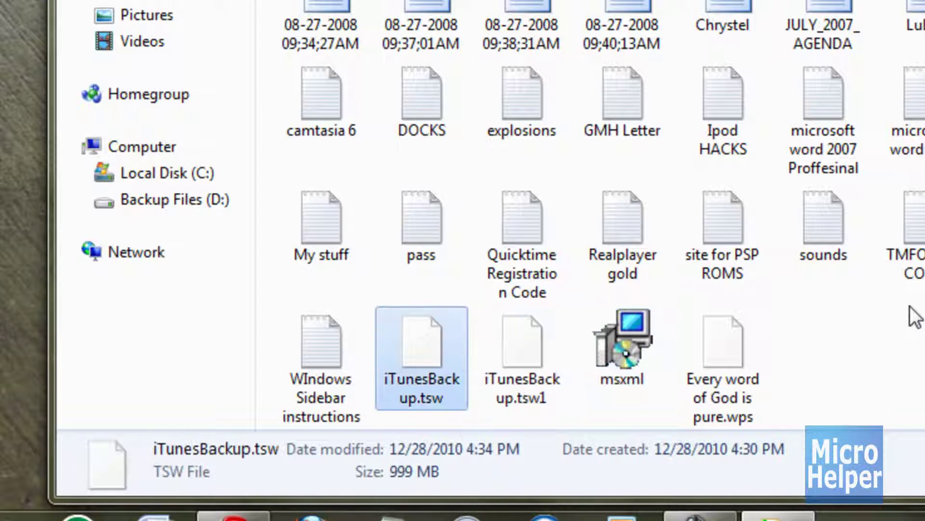
Select both iTunesBackup files together to see their 1.58 GB total.
click(909, 307)
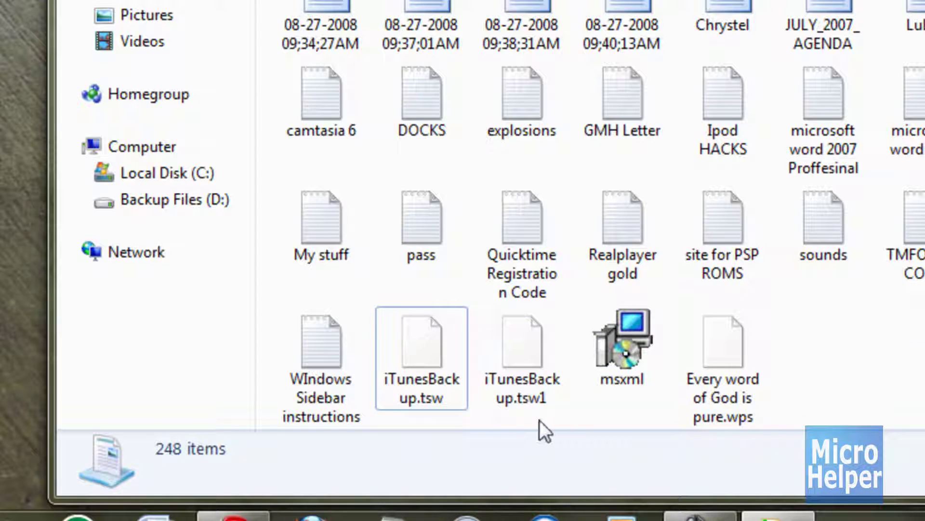
drag(539, 420, 390, 319)
drag(567, 415, 388, 352)
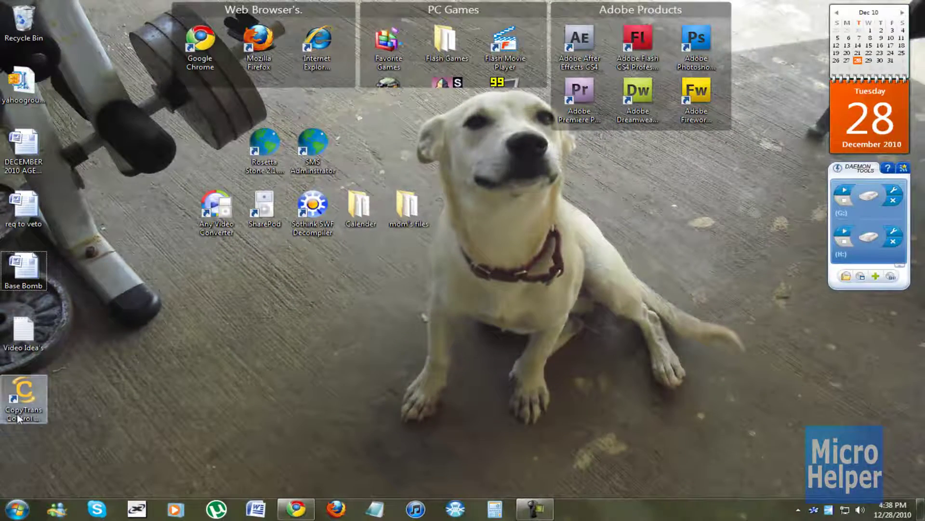
Relaunch TuneSwift and preview the Transfer > PC (Windows) > New Computer page.
double_click(18, 417)
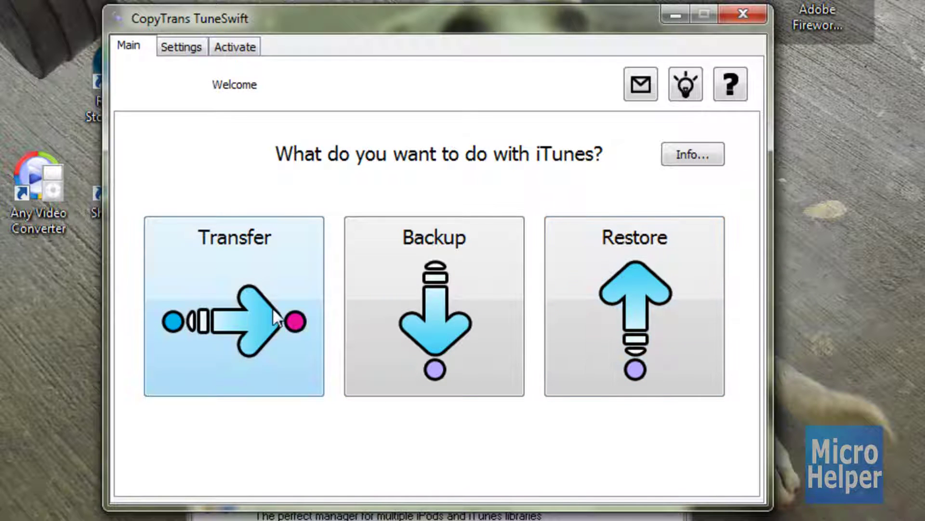
click(256, 239)
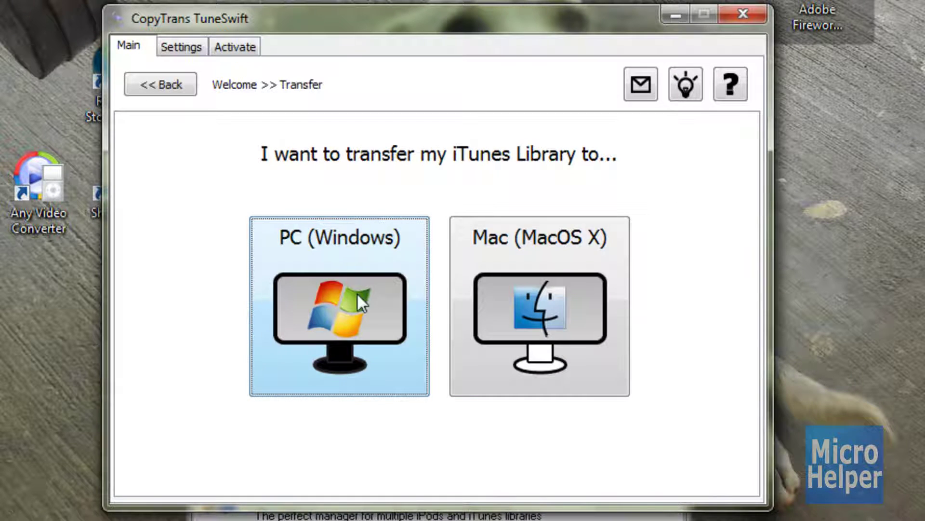
click(357, 295)
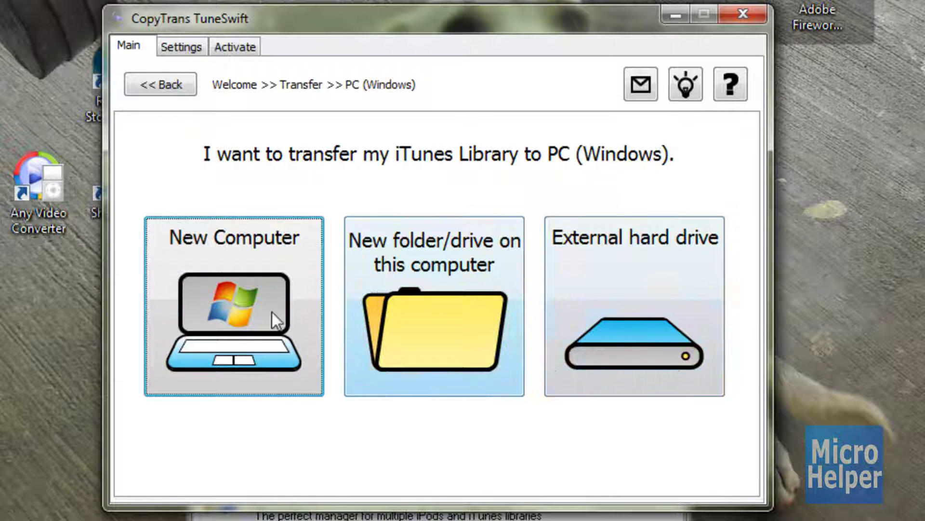
click(288, 345)
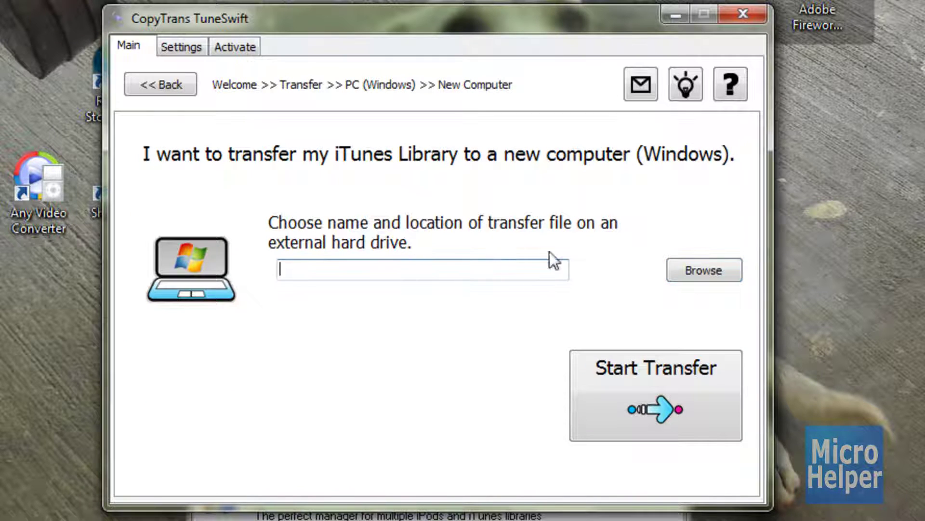
Go back three pages to the TuneSwift Welcome screen.
click(150, 81)
click(160, 83)
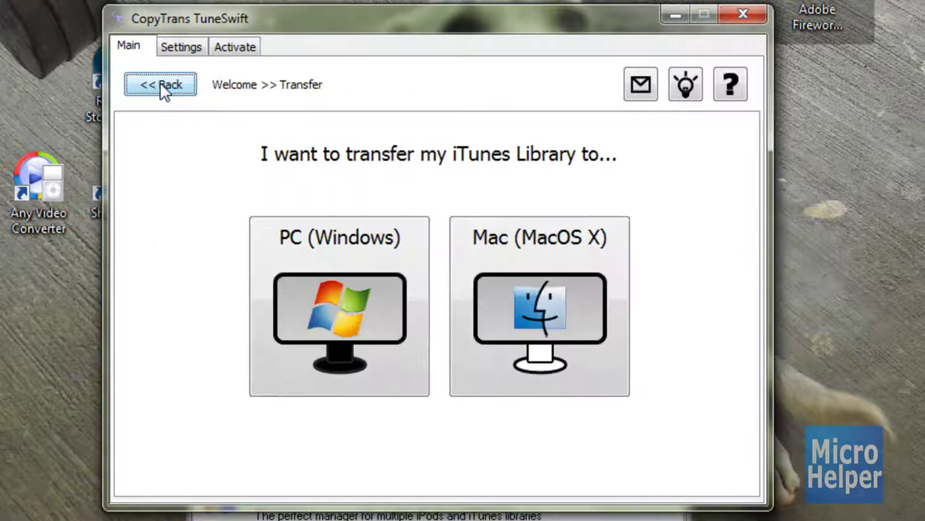
click(166, 83)
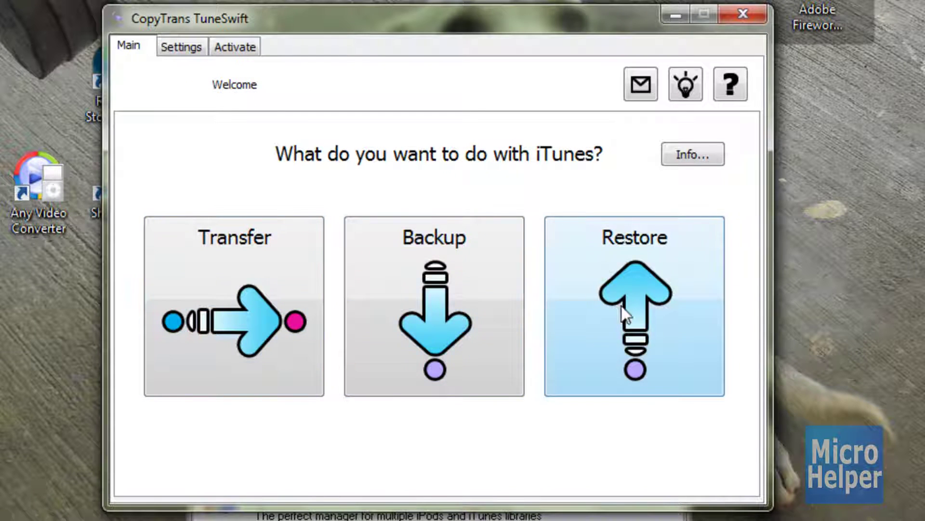
click(429, 295)
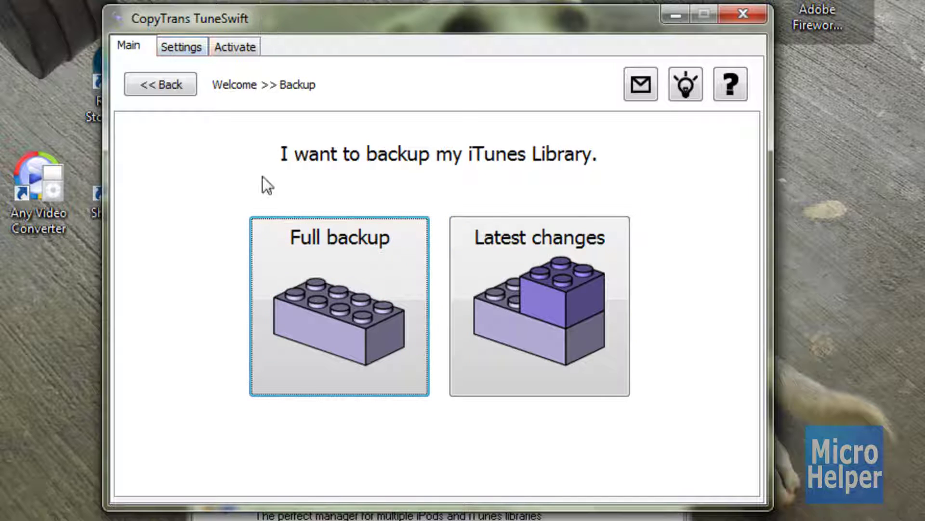
click(184, 85)
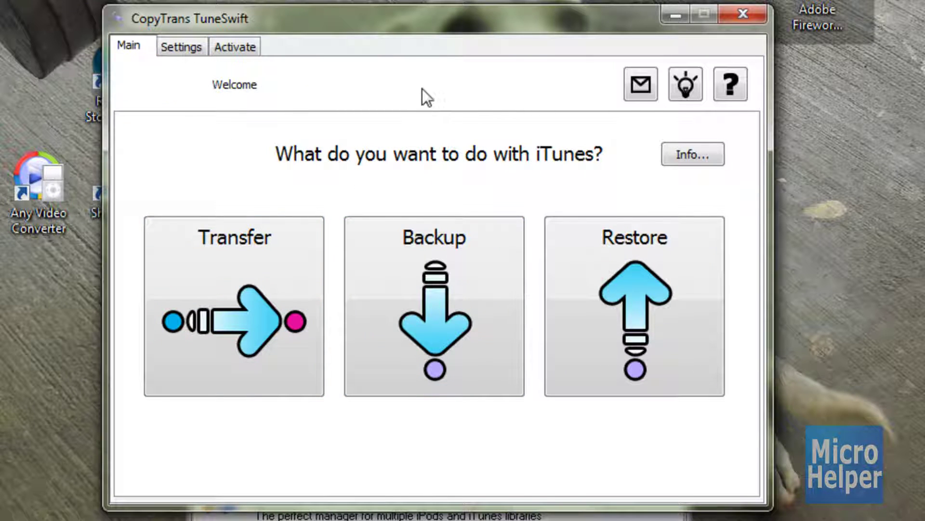
drag(421, 30, 413, 66)
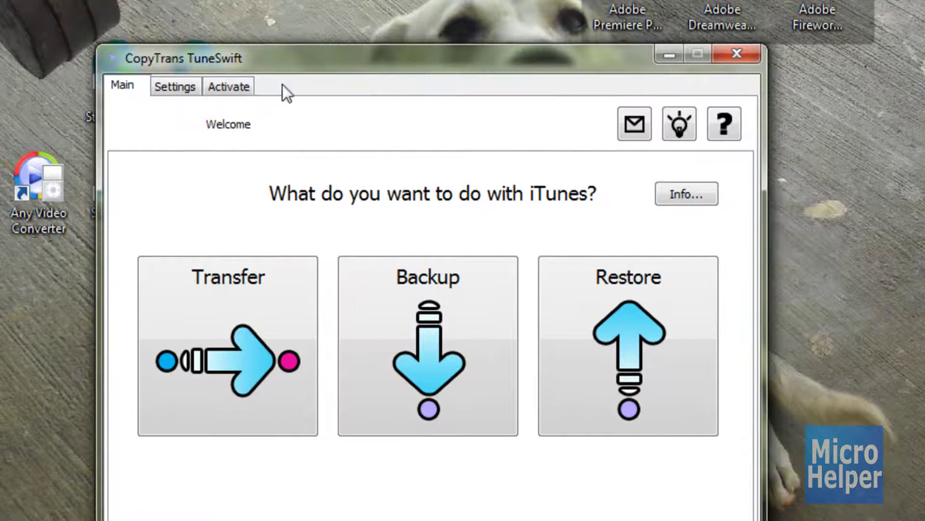
click(177, 87)
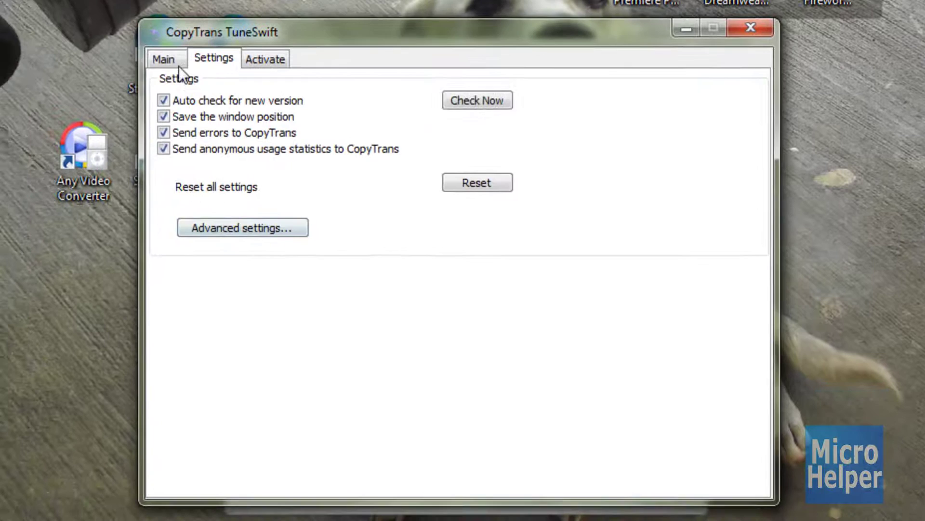
click(129, 85)
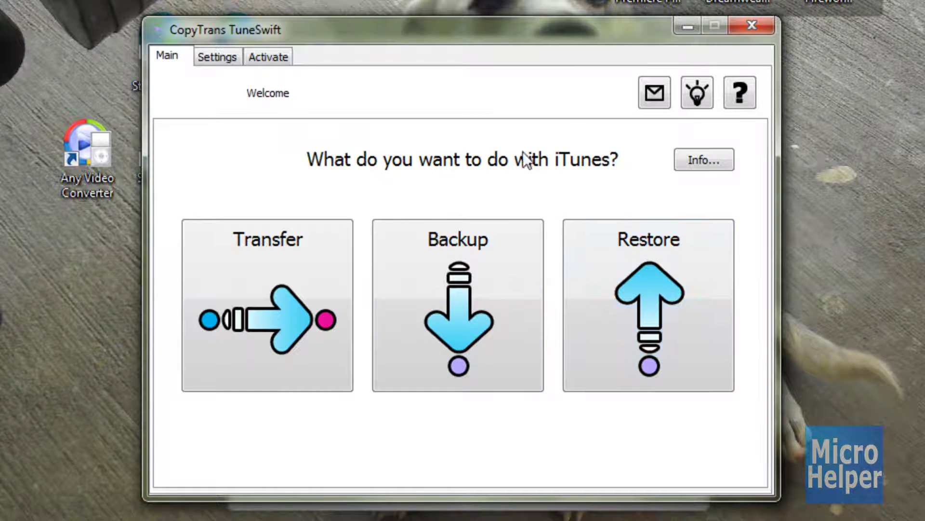
click(751, 25)
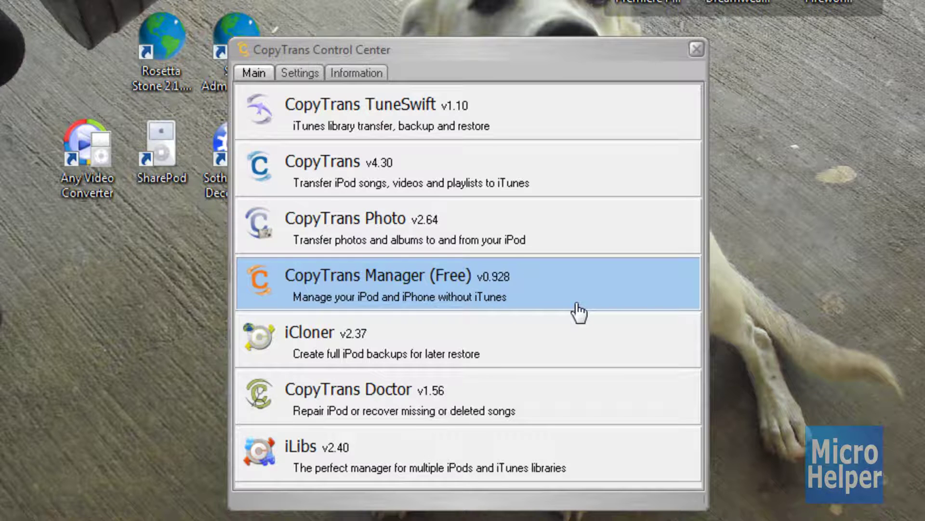
Launch CopyTrans v4.30 from the CopyTrans Control Center program list.
click(438, 117)
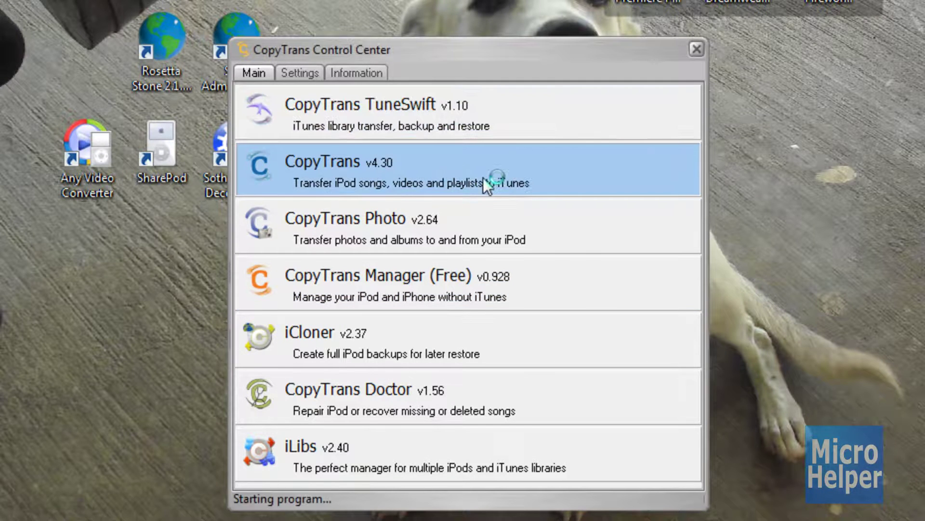